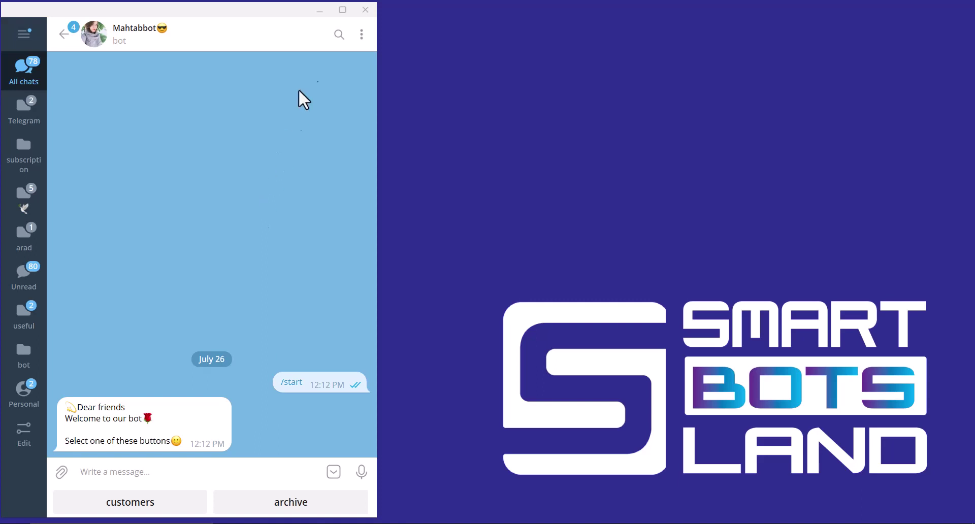
# - Switch from Telegram to the browser and sign in to the Smart Bots Land dashboard with the filled-in credentials
pyautogui.click(320, 10)
pyautogui.click(636, 516)
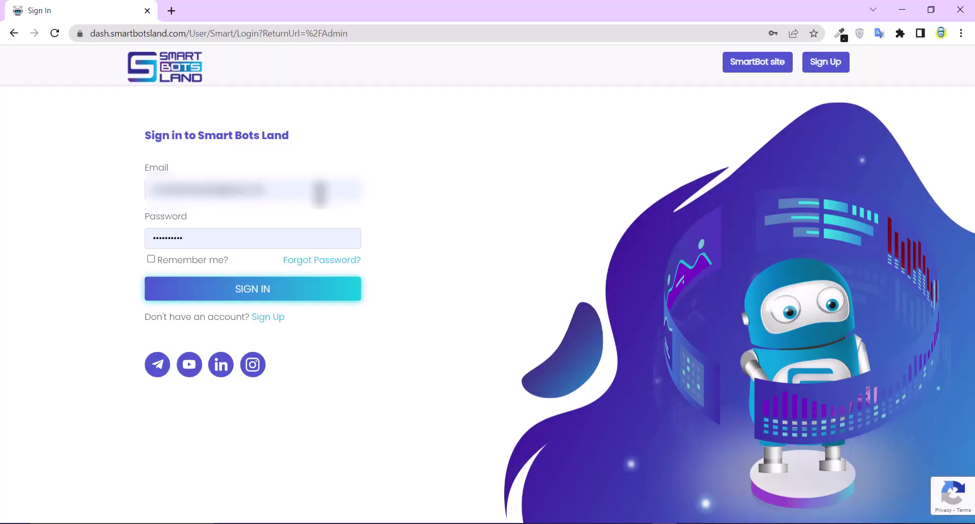
pyautogui.press('Return')
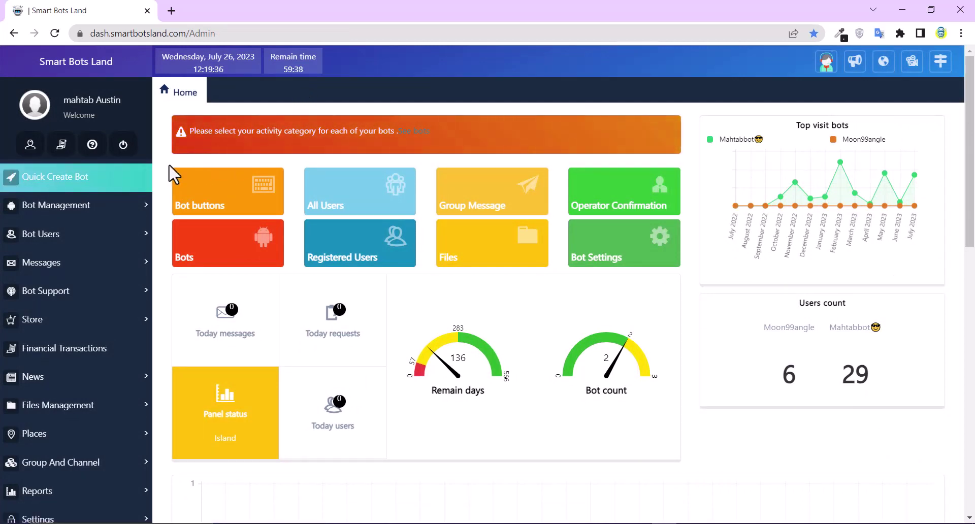
# - Open the bot settings for Mahtabbot and show its button title settings
pyautogui.click(141, 210)
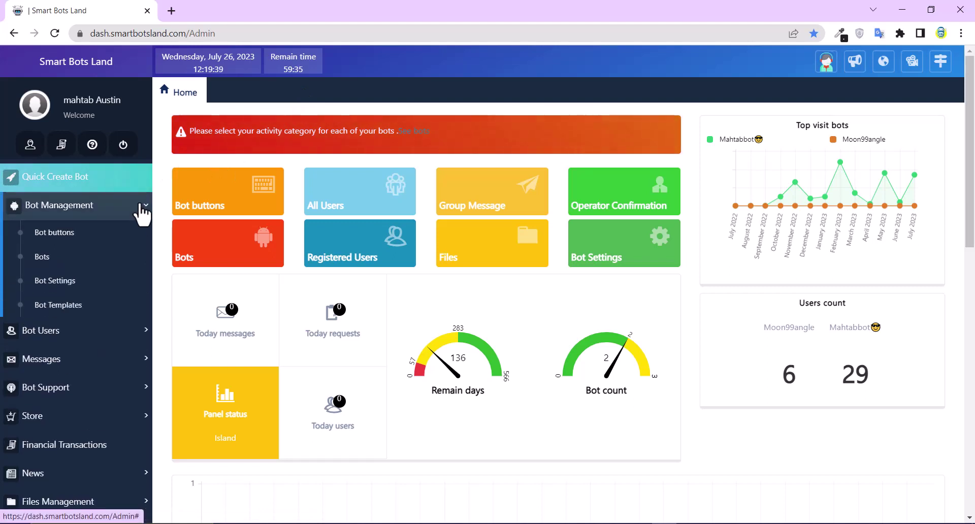
pyautogui.click(118, 294)
pyautogui.click(433, 190)
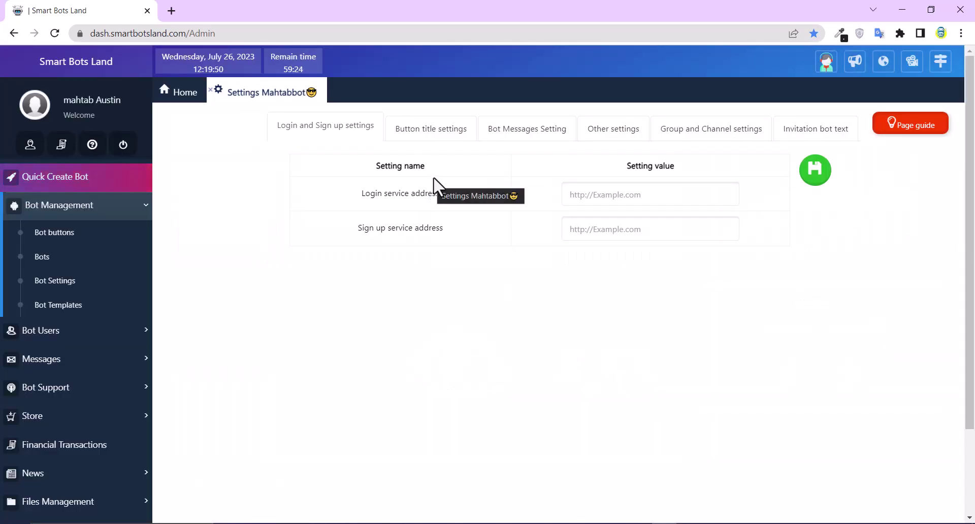
pyautogui.click(445, 128)
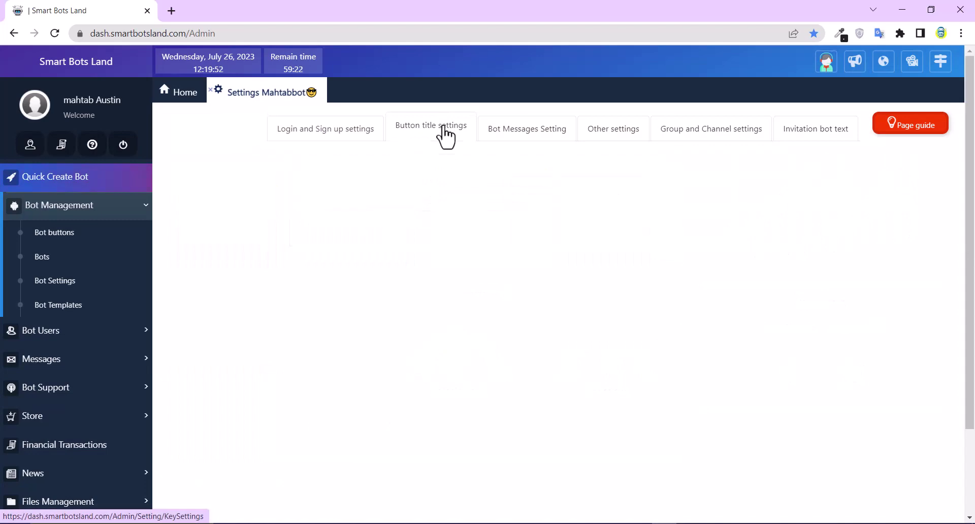
# - Look through the default button titles and copy the link address of the News Feed button
pyautogui.scroll(-1, 616, 187)
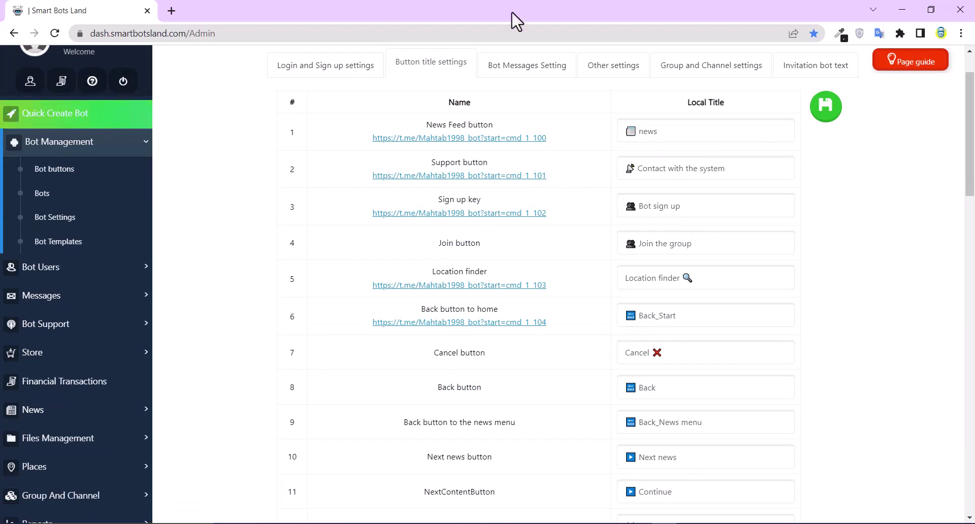
pyautogui.scroll(-1, 566, 305)
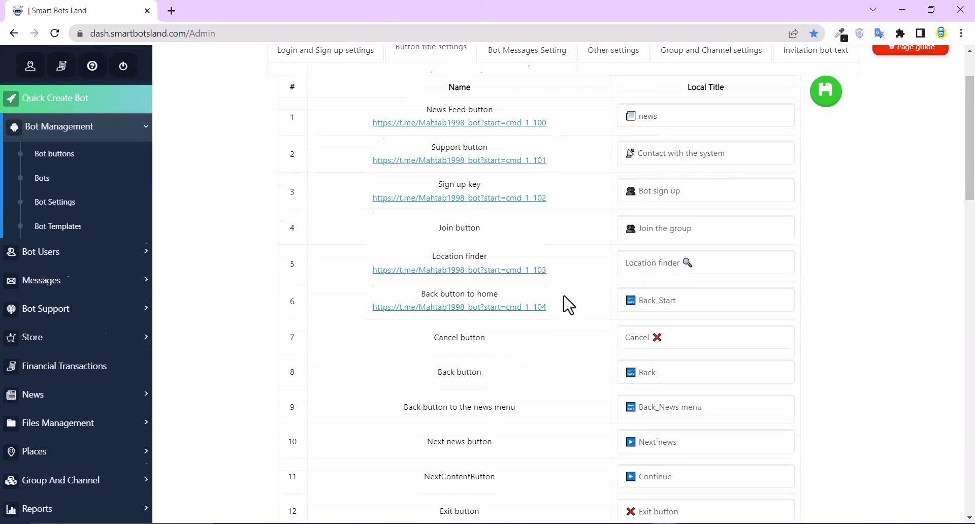
pyautogui.scroll(-5, 568, 305)
pyautogui.scroll(-4, 566, 304)
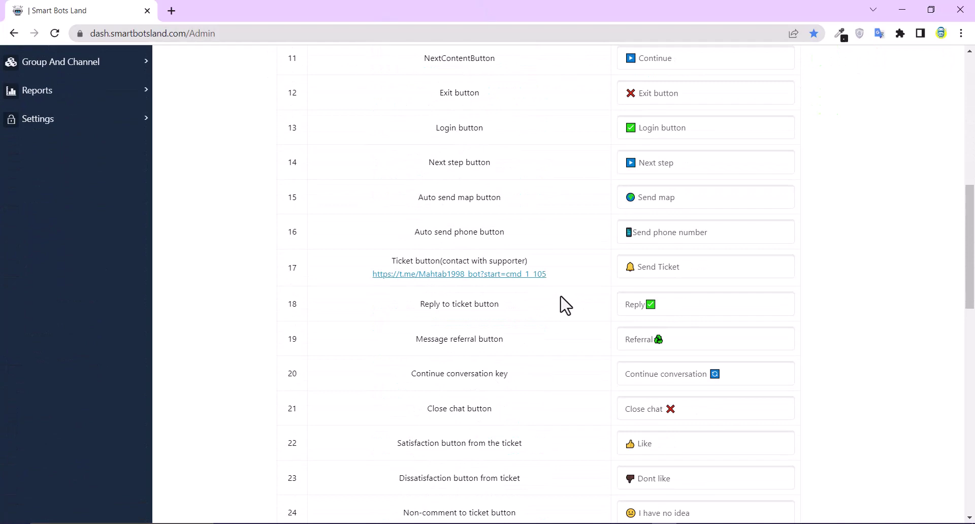
pyautogui.scroll(10, 564, 304)
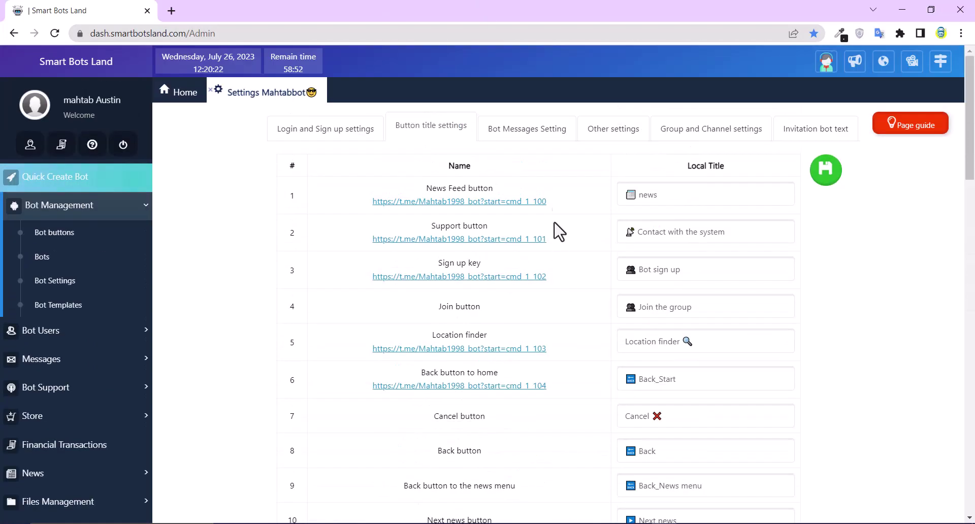
pyautogui.rightClick(500, 208)
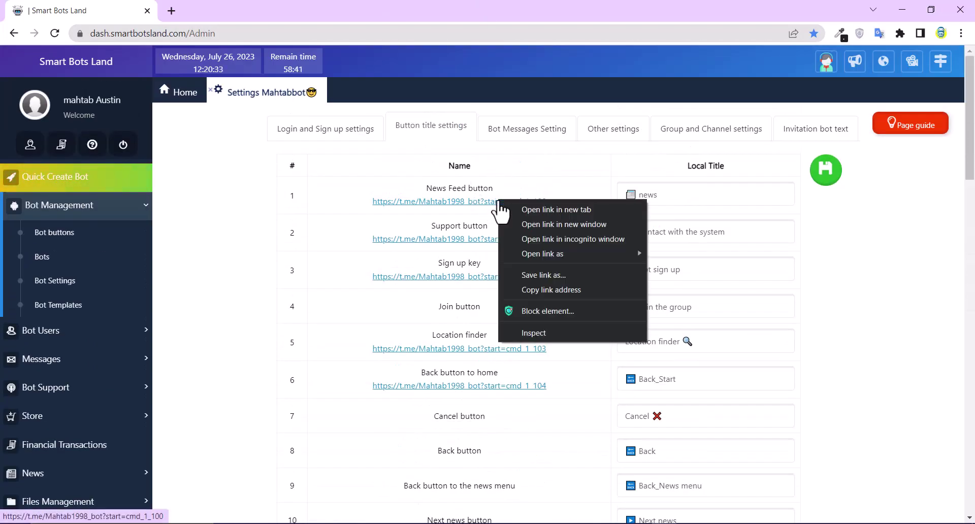
pyautogui.click(538, 288)
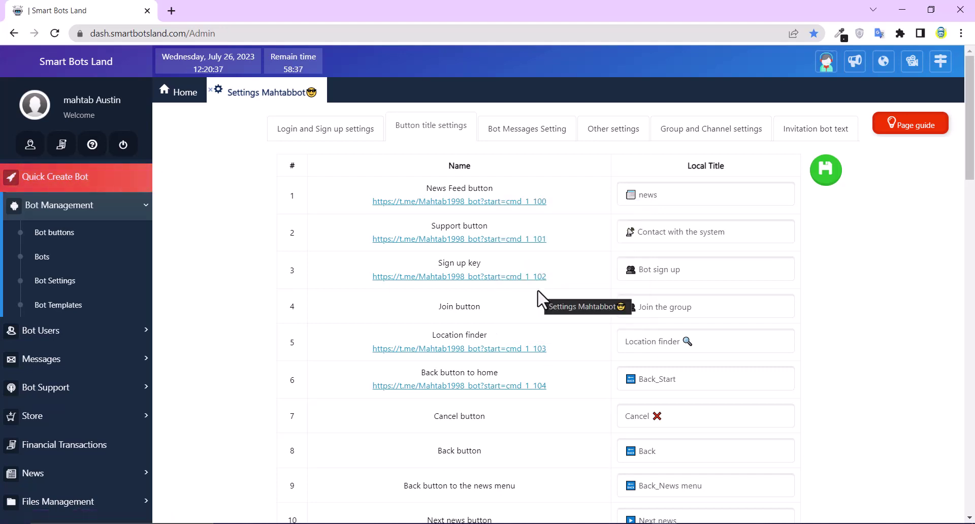
# - Switch to Telegram and send the News Feed button's link in the SmartBotsLand Support chat
pyautogui.click(910, 12)
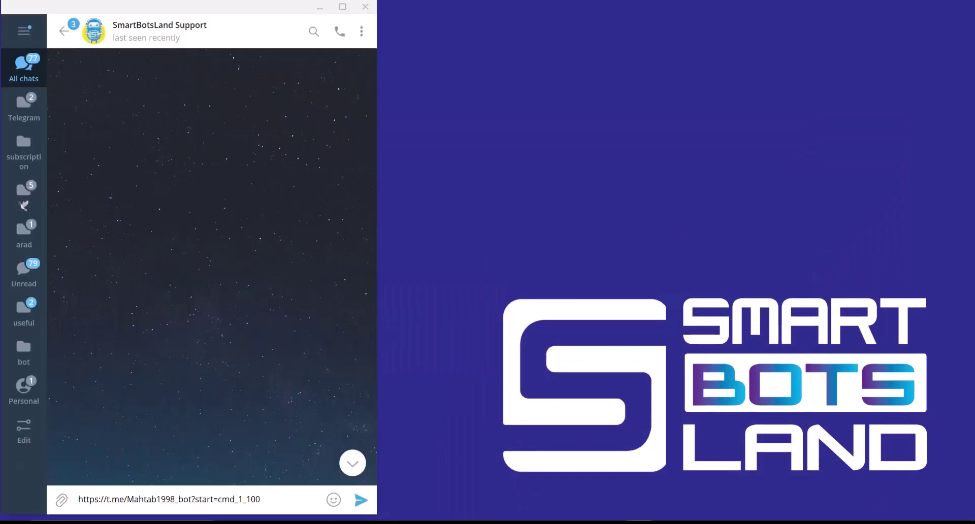
pyautogui.click(361, 501)
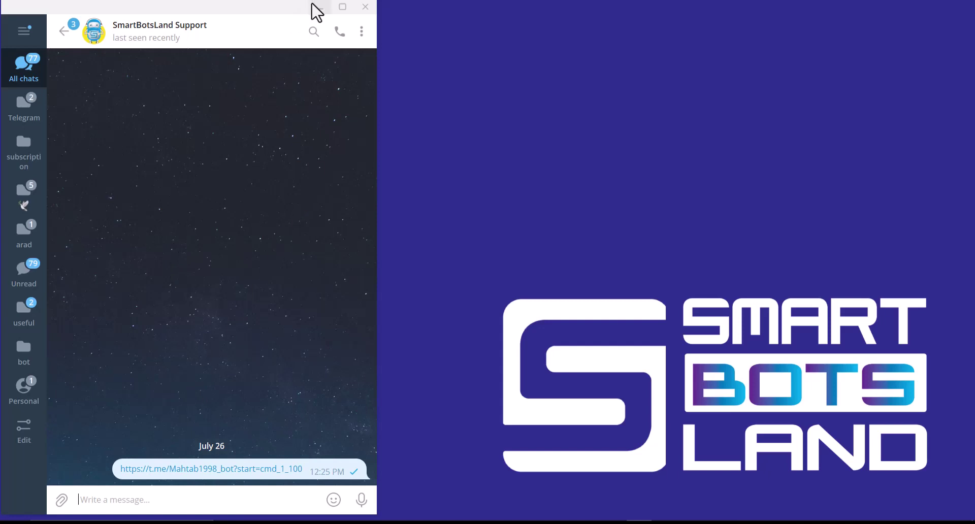
# - Return to the dashboard in the browser and open the list of bot buttons for Mahtabbot
pyautogui.click(313, 5)
pyautogui.click(665, 523)
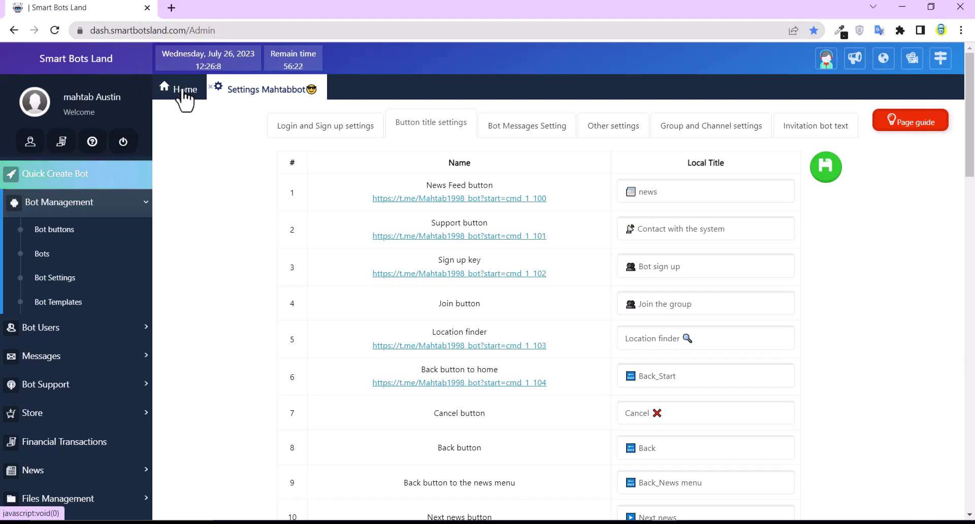
pyautogui.click(182, 91)
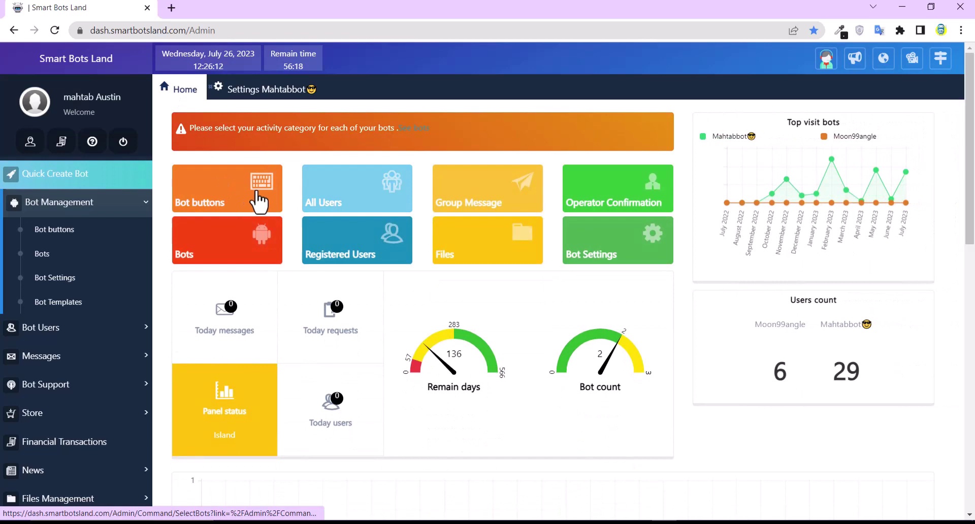
pyautogui.click(236, 195)
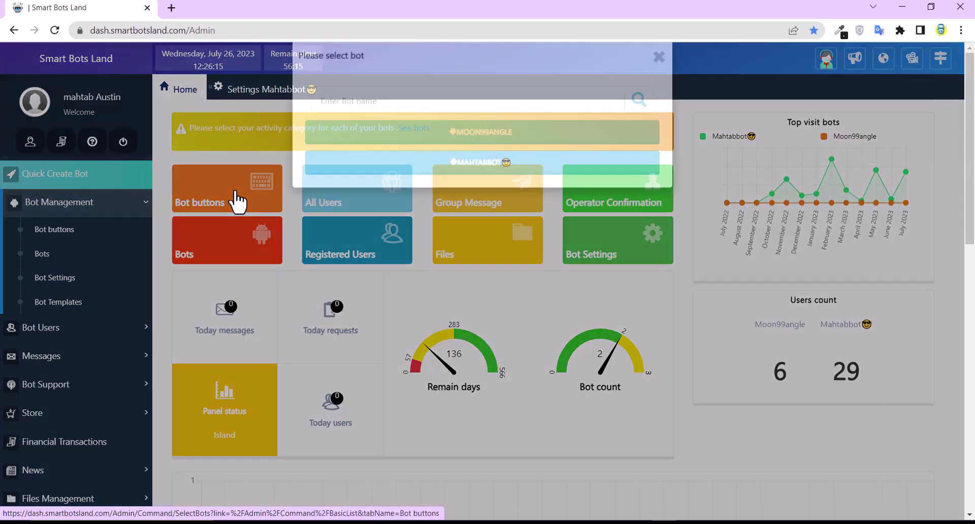
pyautogui.click(441, 186)
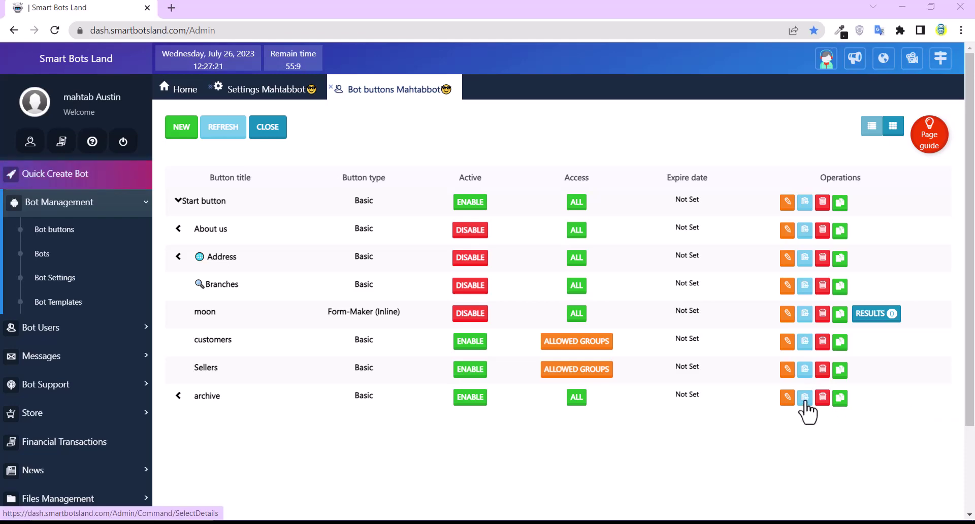
# - Show the details of the archive button and copy its deep link address
pyautogui.click(805, 401)
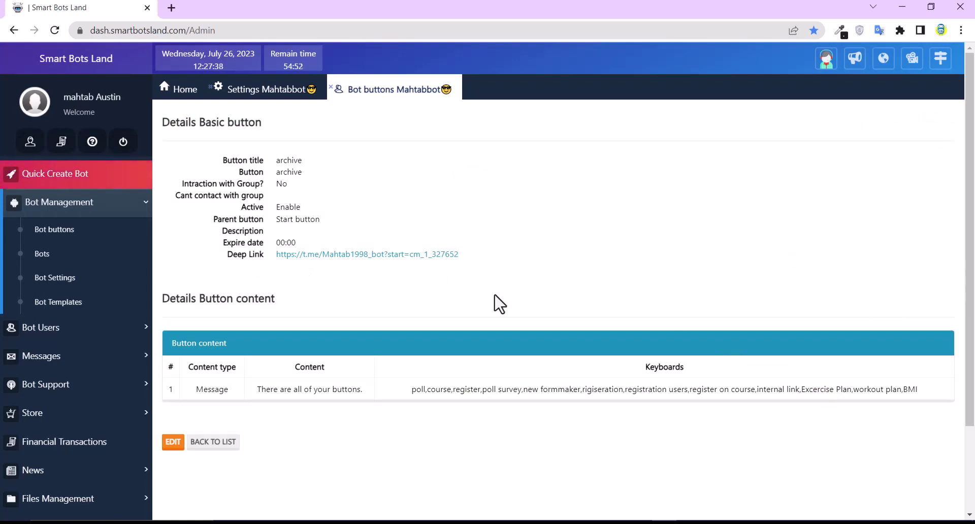
pyautogui.rightClick(425, 259)
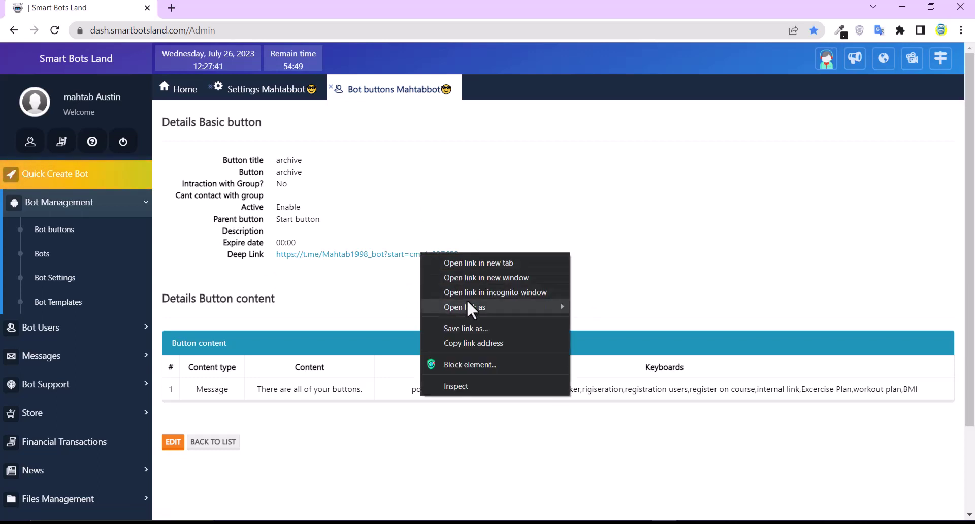
pyautogui.click(473, 343)
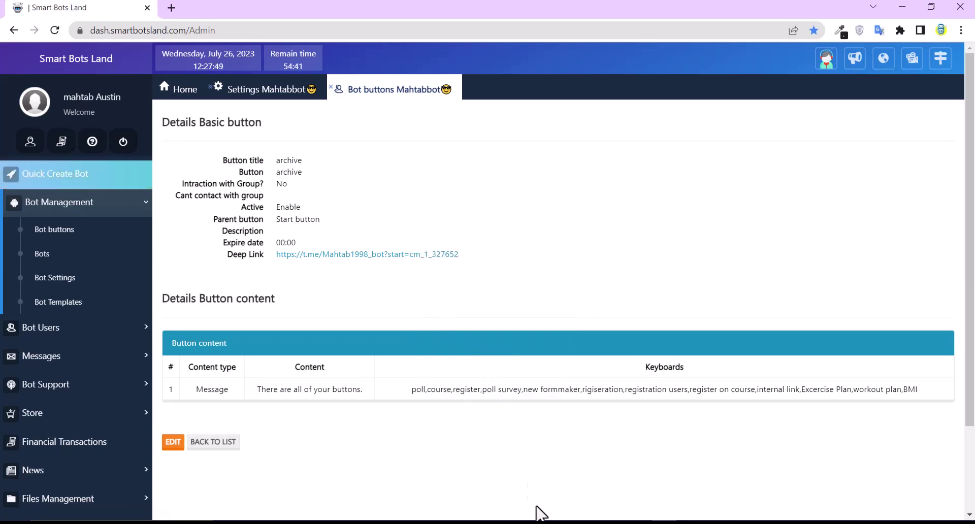
# - Send the archive button's deep link in the SmartBotsLand Support chat in Telegram, then return to the dashboard
pyautogui.hotkey('alt', 'Tab')
pyautogui.hotkey('ctrl', 'v')
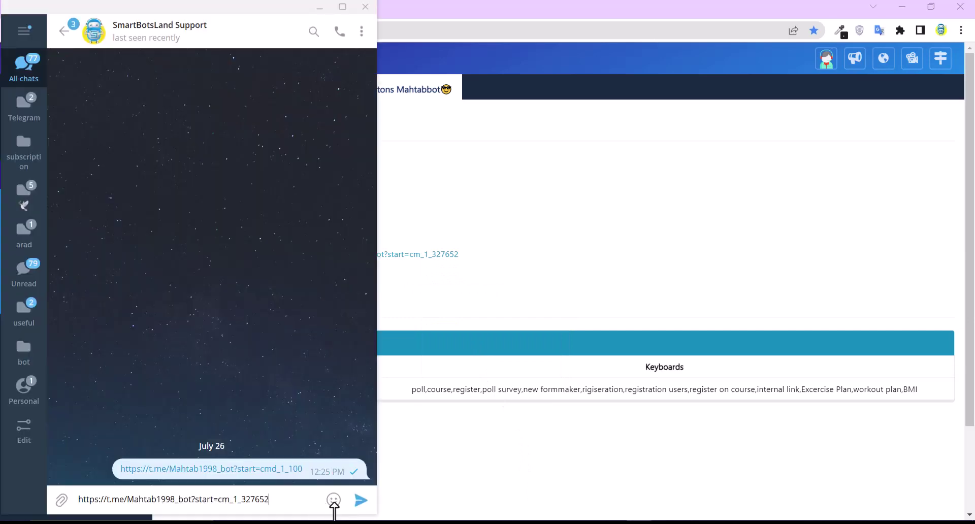
pyautogui.click(360, 501)
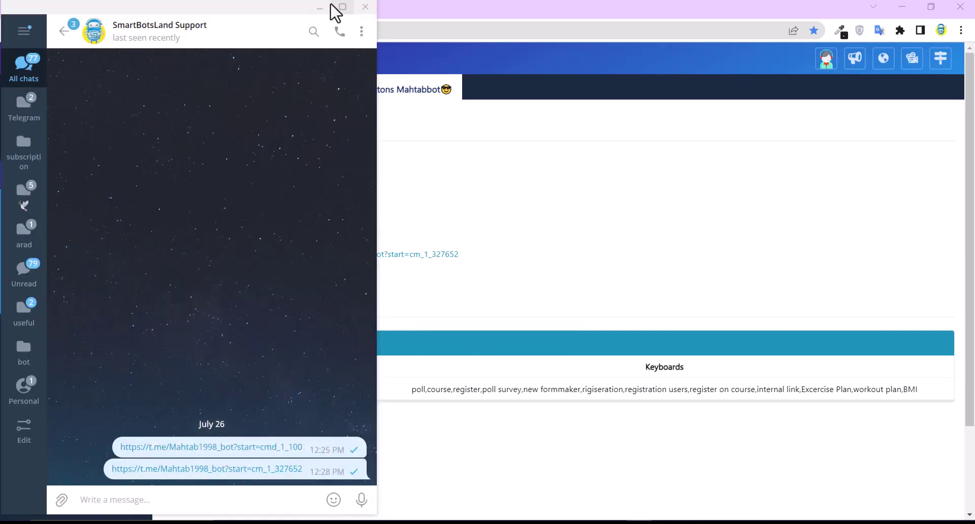
pyautogui.click(320, 7)
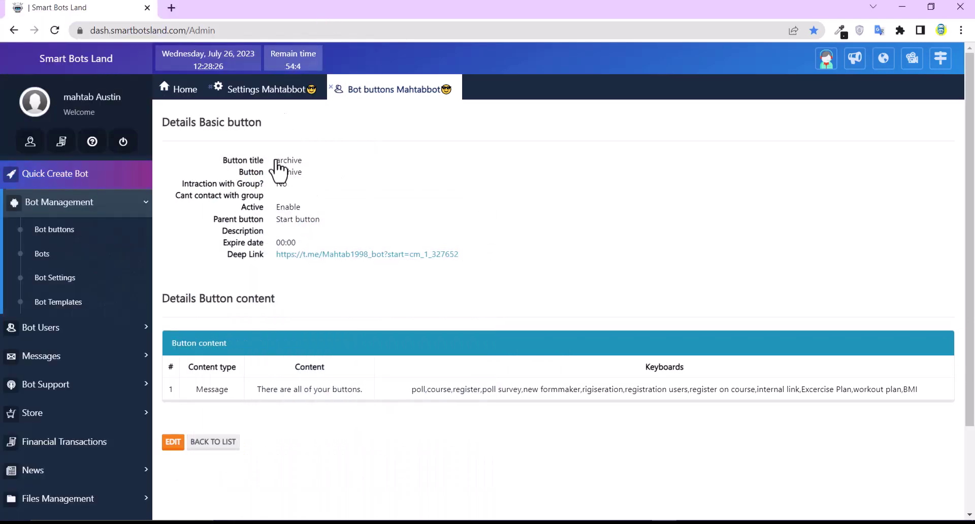
# - Go back to the button list, show the details of the customers button and copy its deep link address
pyautogui.click(213, 442)
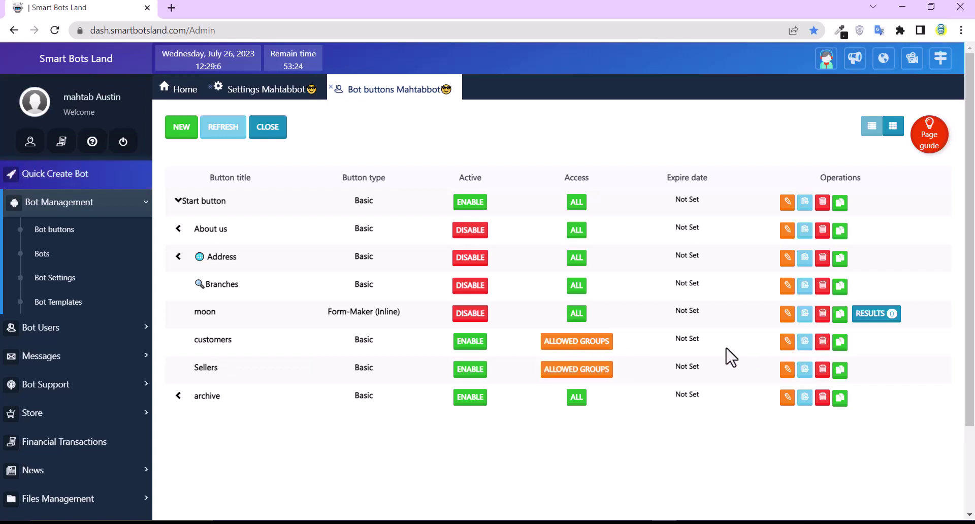
pyautogui.click(804, 343)
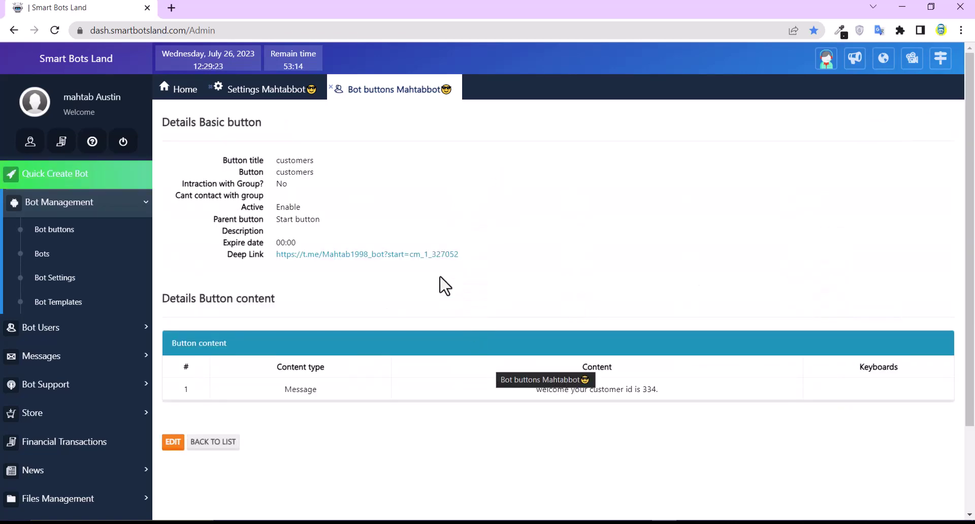
pyautogui.rightClick(430, 254)
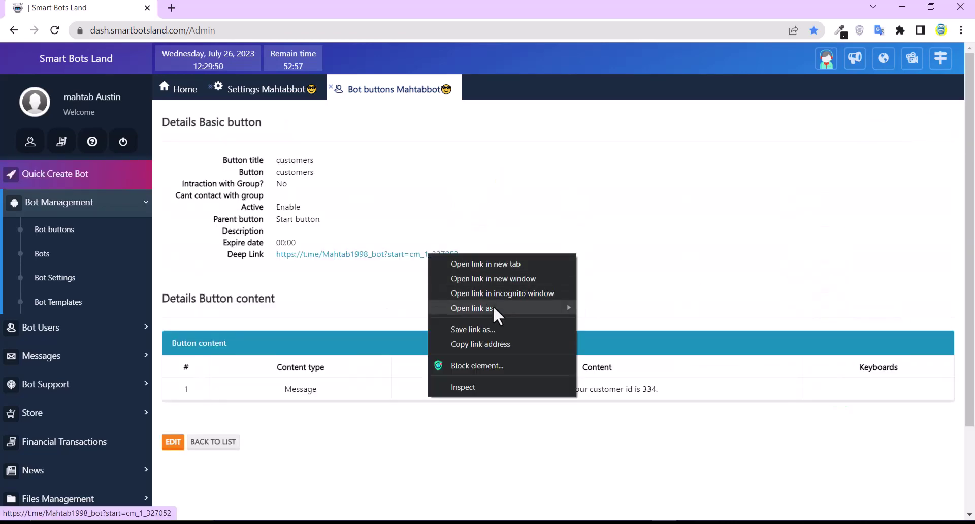
pyautogui.click(496, 344)
# - Switch to Telegram and send the customers button's deep link in the SmartBotsLand Support chat
pyautogui.moveTo(639, 522)
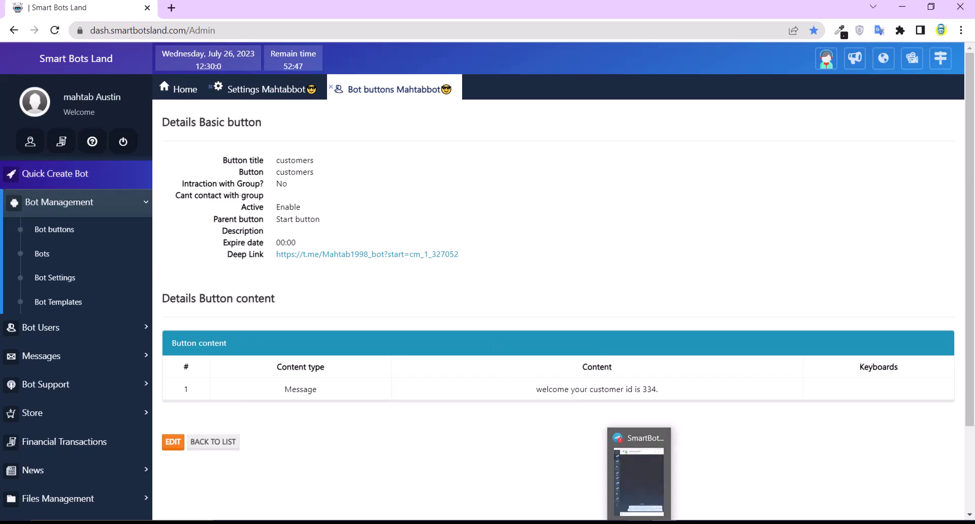
pyautogui.click(639, 480)
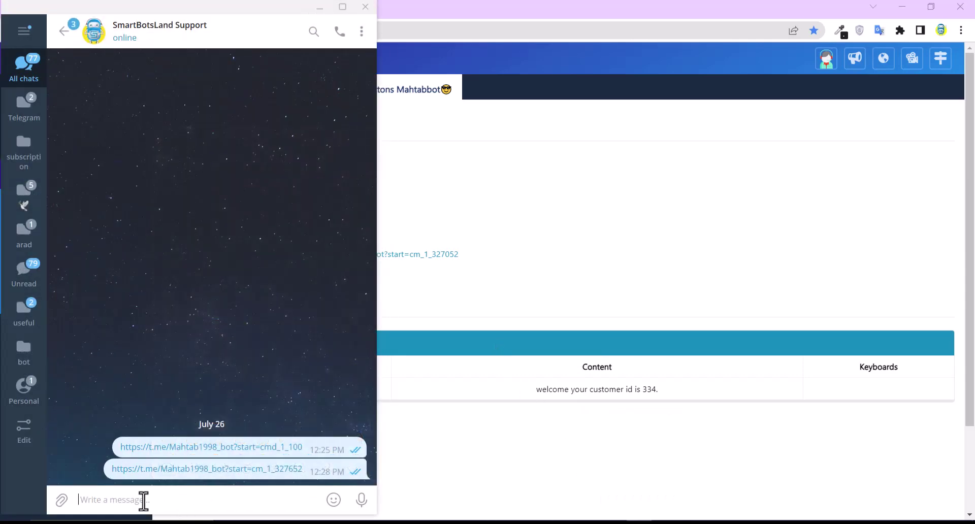
pyautogui.hotkey('ctrl', 'v')
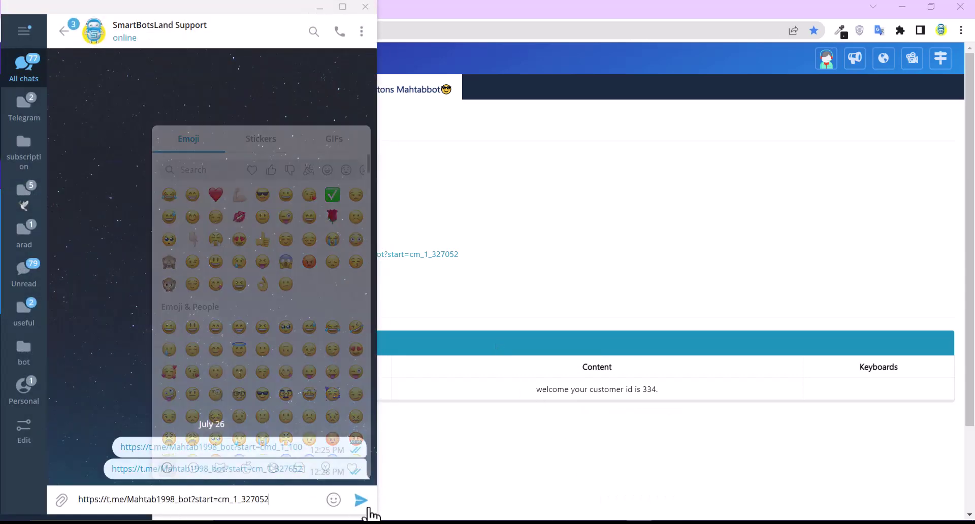
pyautogui.click(362, 500)
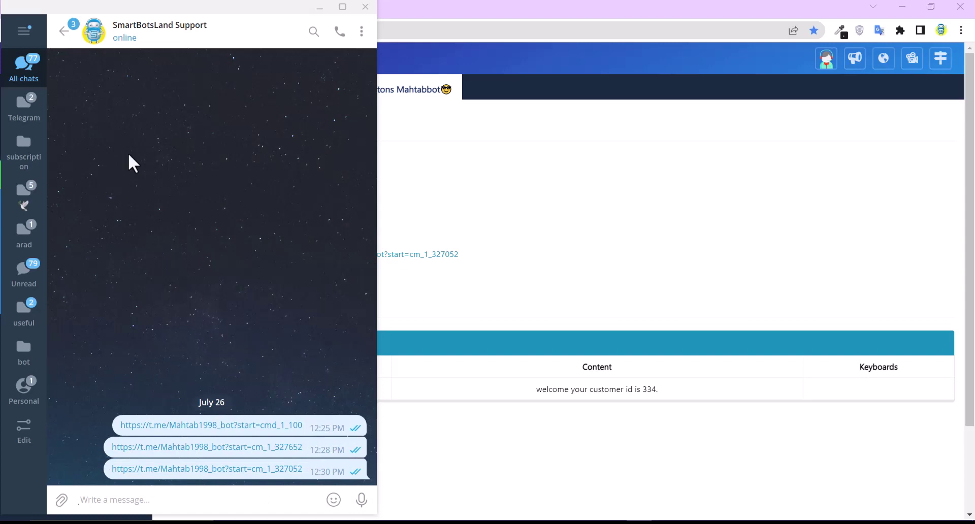
# - Switch to the receiving Telegram account and start the bot through the received News Feed and archive links
pyautogui.hotkey('ctrl', 'shift', '2')
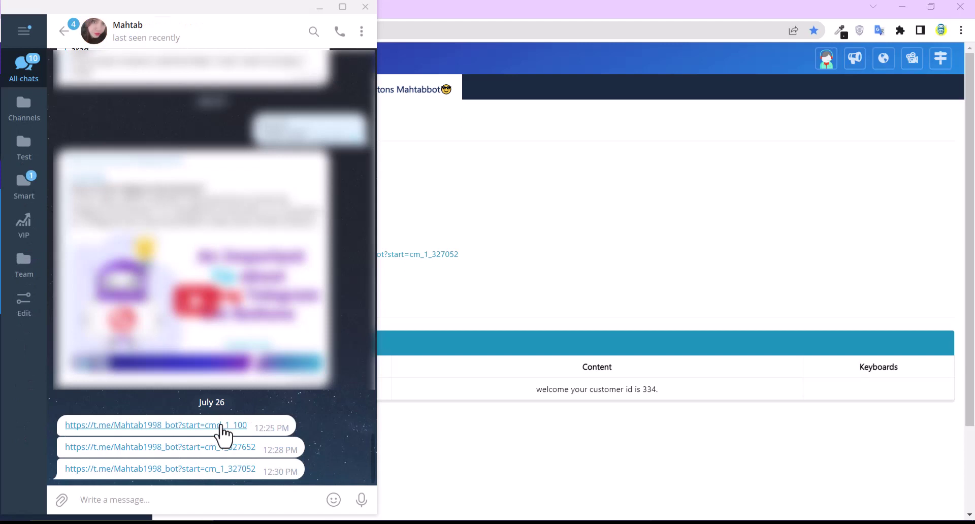
pyautogui.moveTo(230, 436)
pyautogui.click(226, 428)
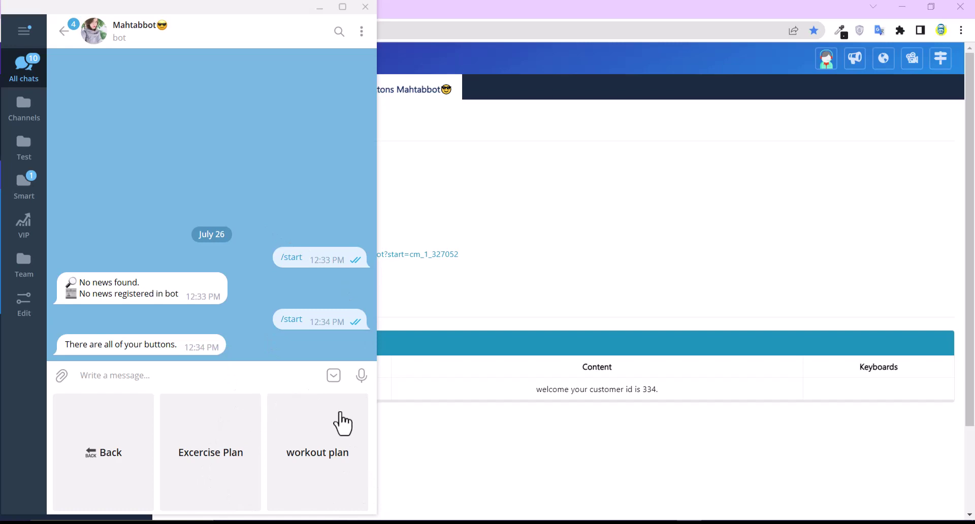
# - Return to the chat with the received links and start the bot through the customers deep link
pyautogui.click(67, 35)
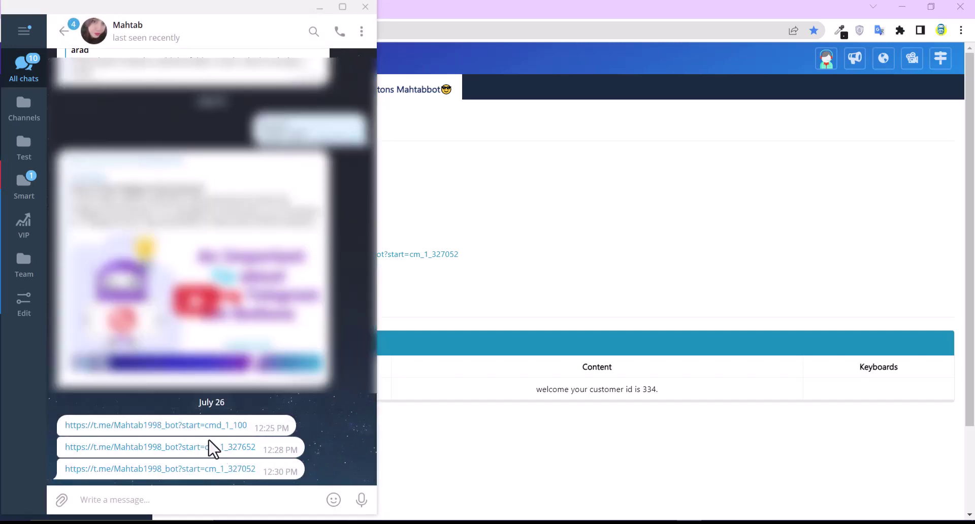
pyautogui.doubleClick(267, 478)
pyautogui.click(236, 468)
pyautogui.click(212, 500)
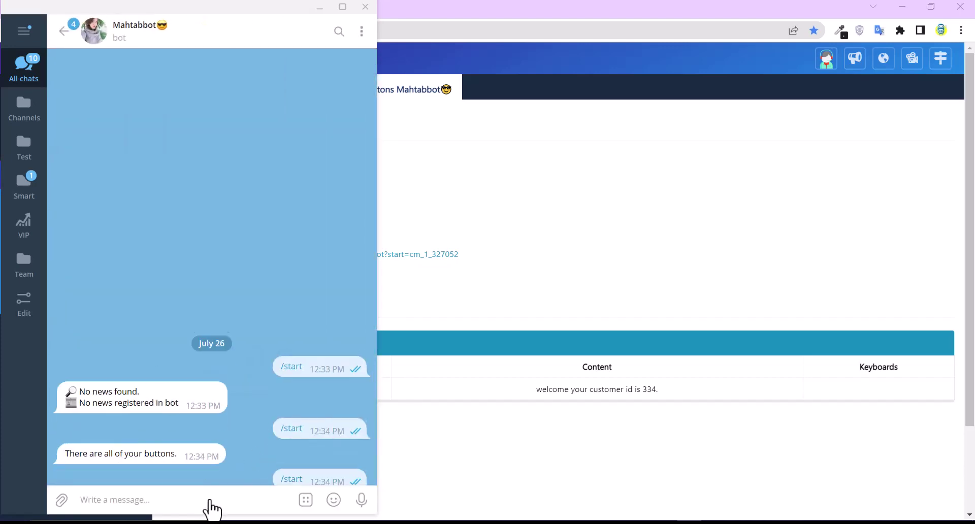
pyautogui.doubleClick(311, 321)
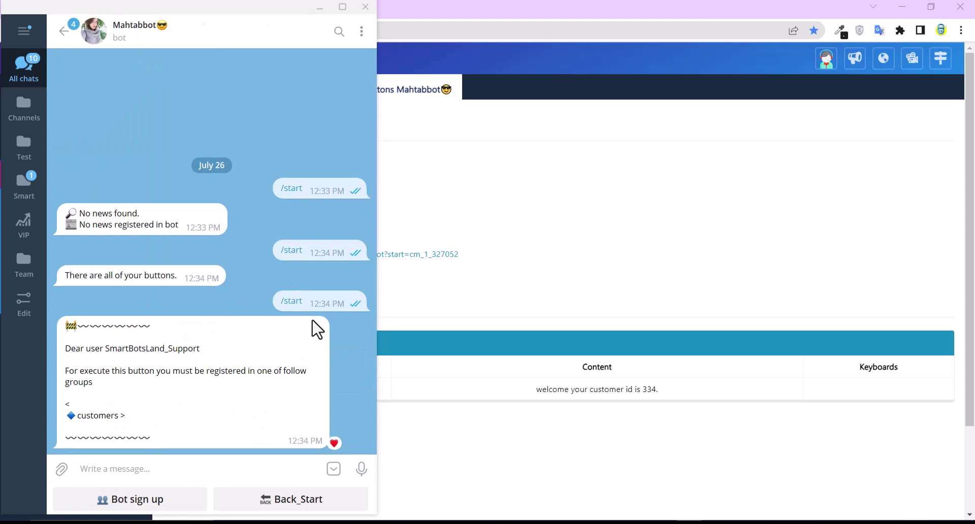